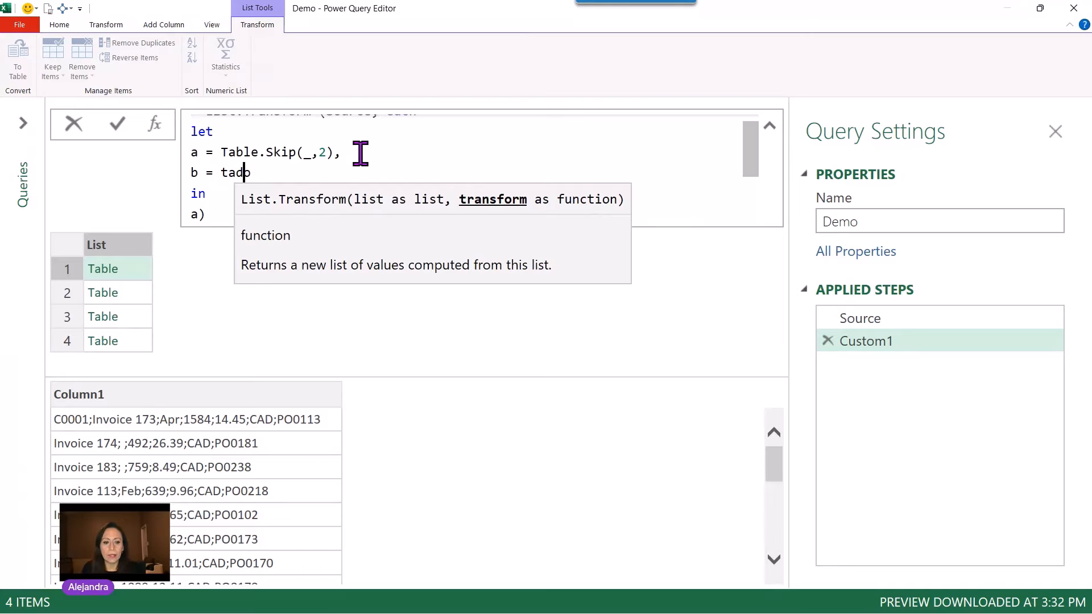
Start a step b that uses Table.AddColumn on table a to add a column named "City Code".
type("c")
key("Right")
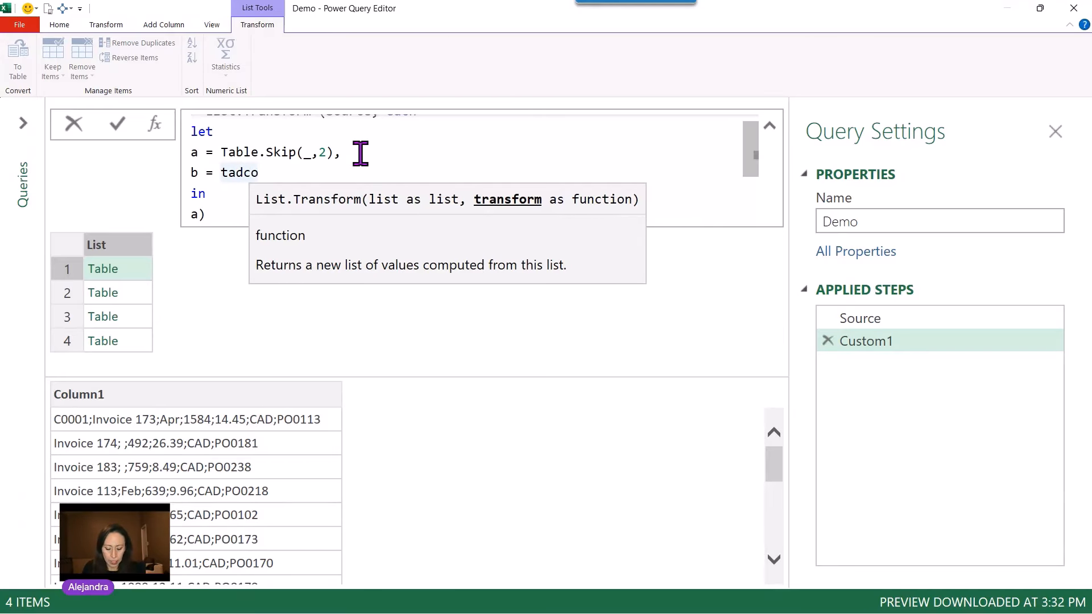
type("l")
key("Tab")
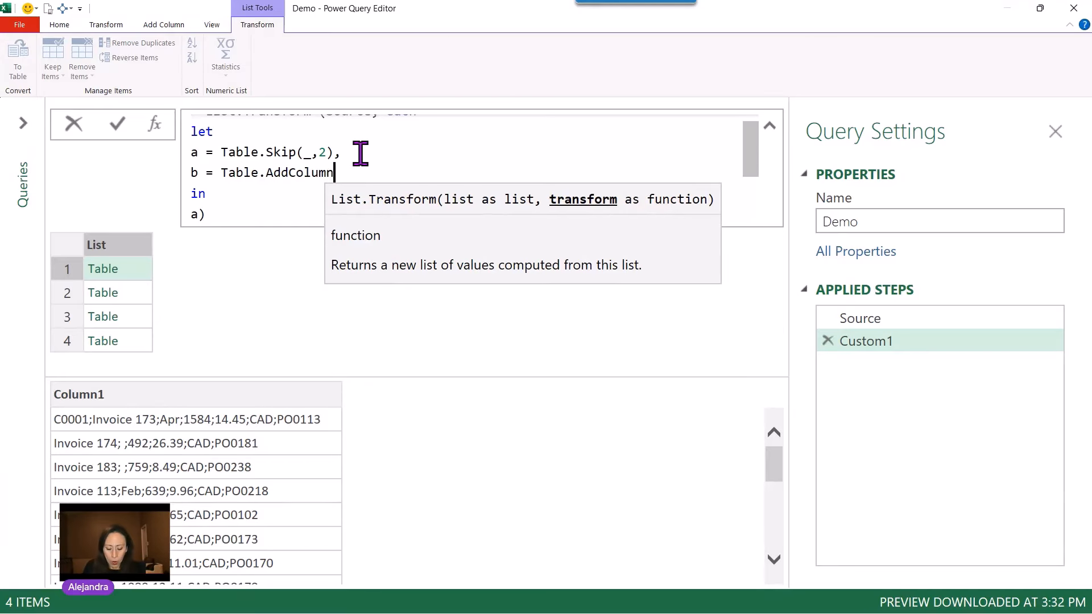
type("(")
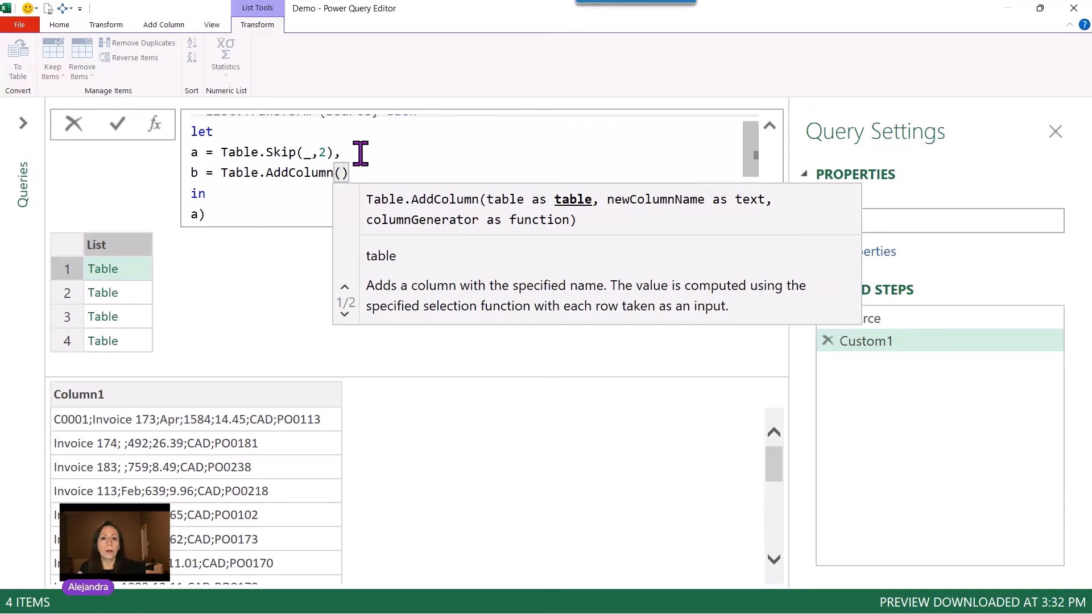
type("a,")
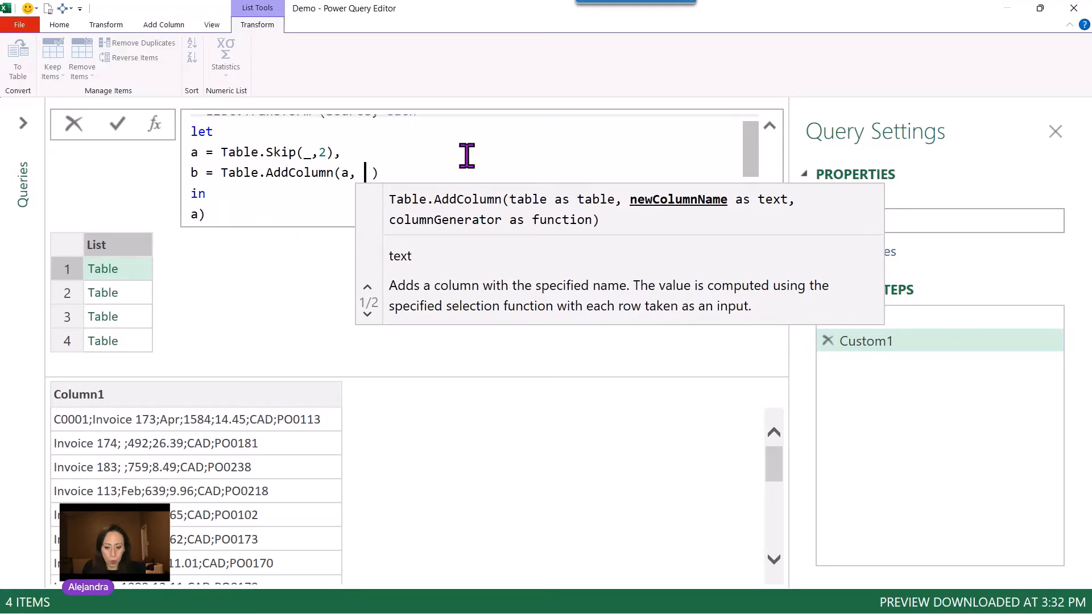
type("\"Ci")
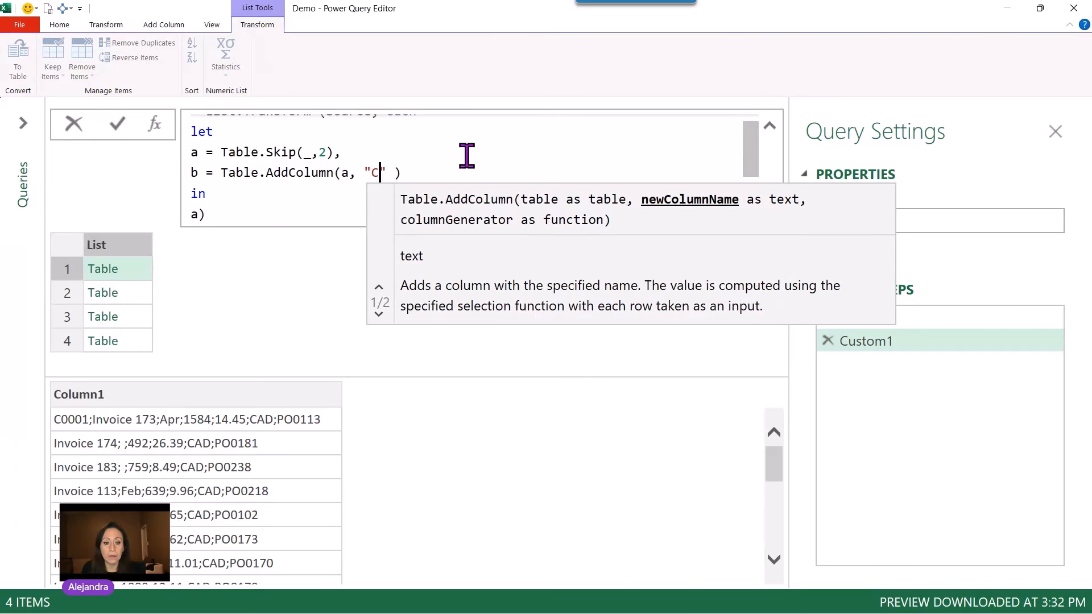
type("ty Code")
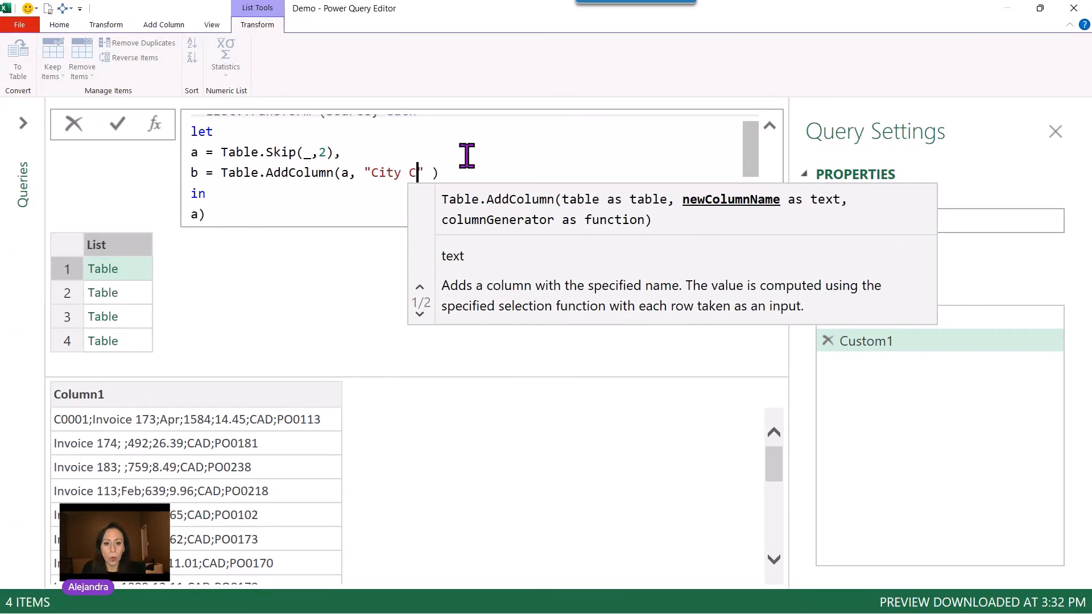
type("\"")
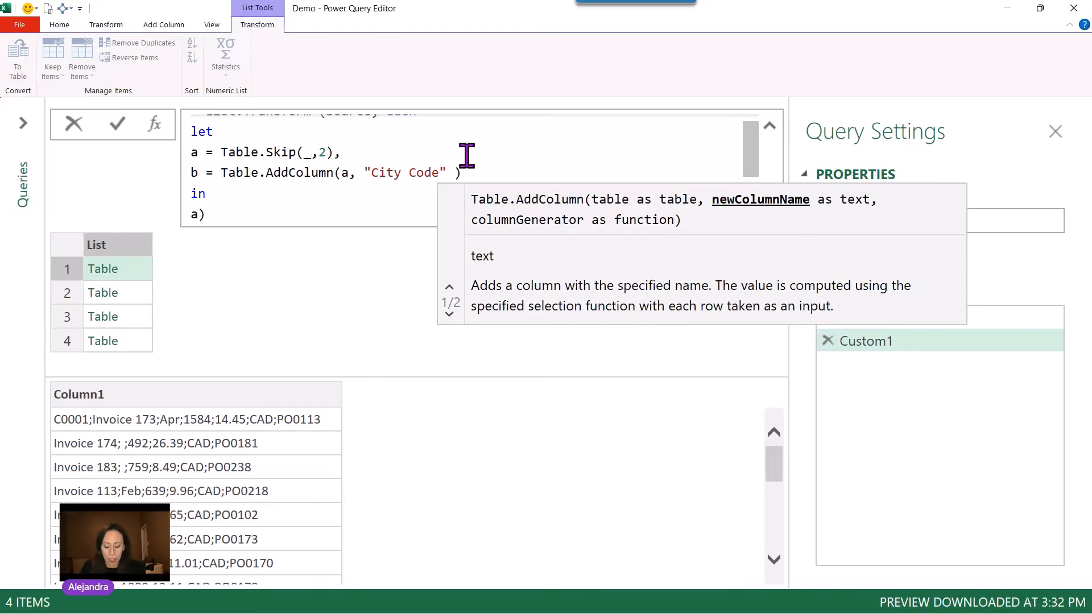
type(",")
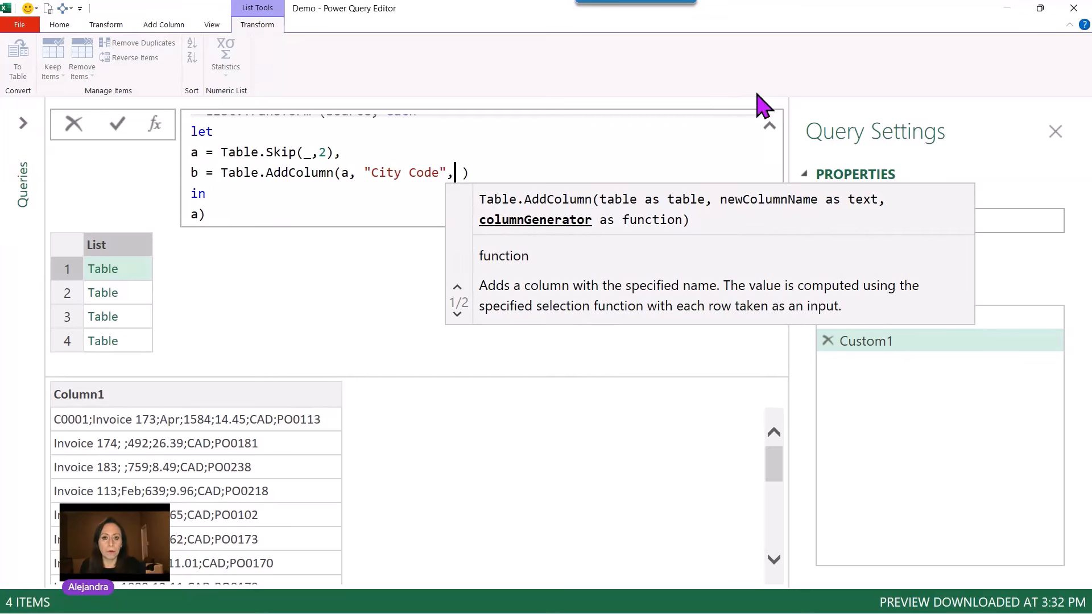
Write the column's condition: if Text.StartsWith([Column1], "C0").
type("if te")
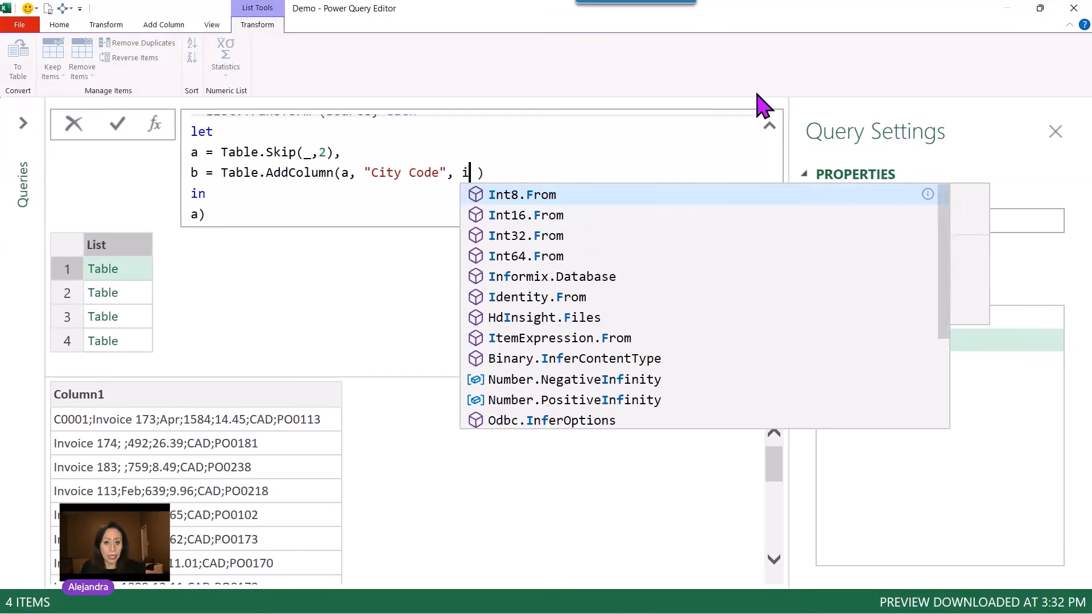
type("xta")
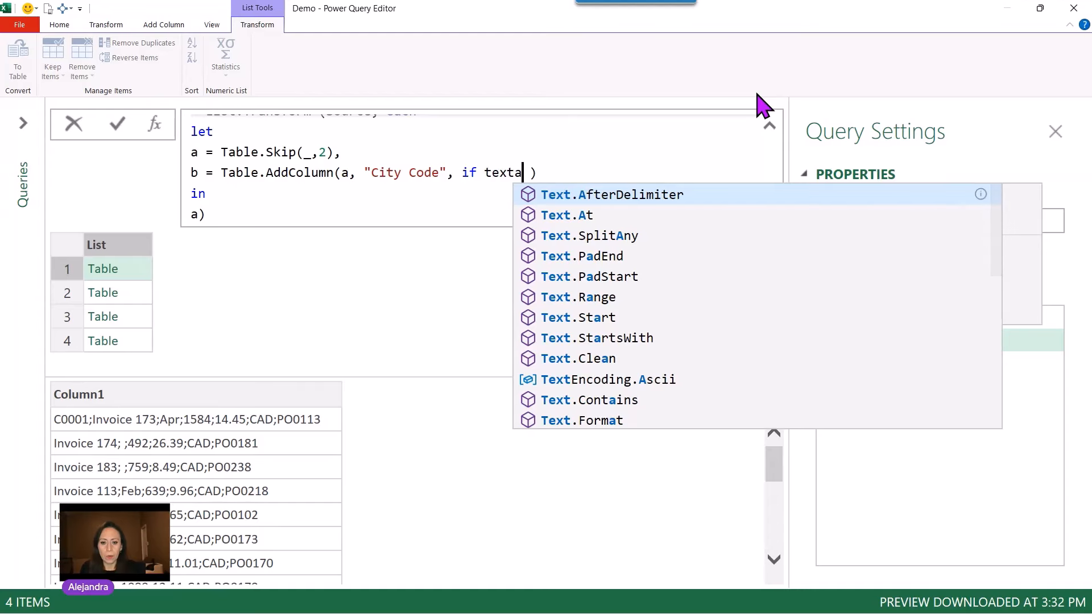
key("BackSpace")
key("BackSpace")
type("stw")
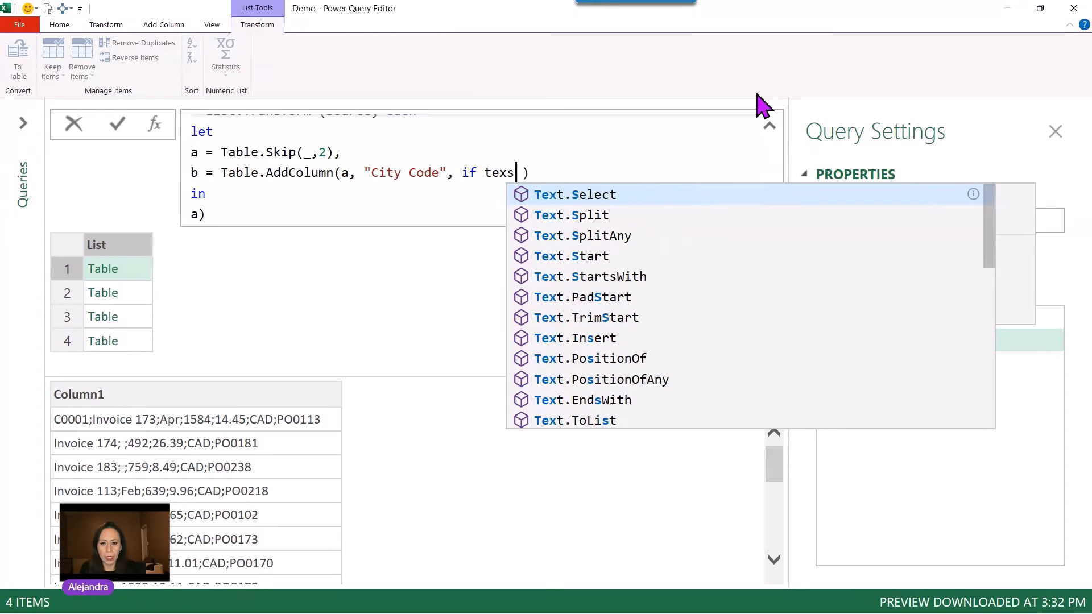
key("Down")
key("Tab")
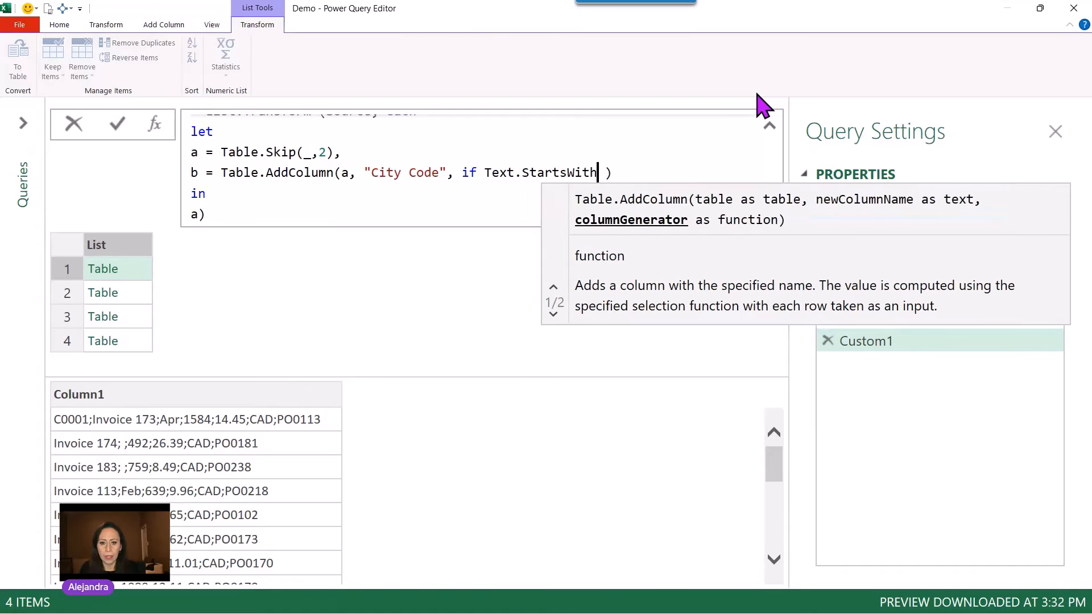
type("(")
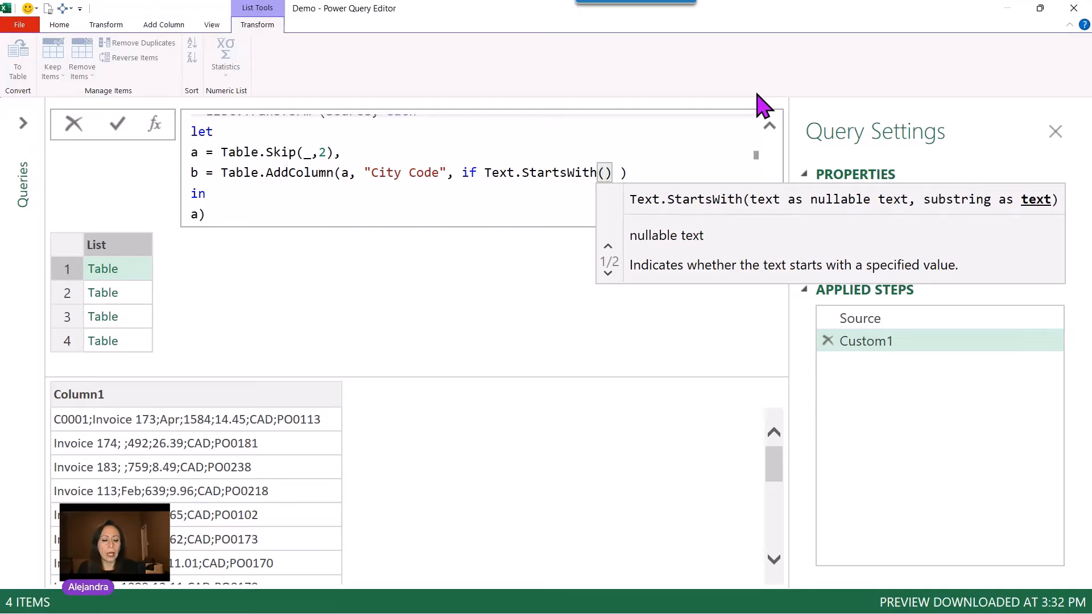
type("[")
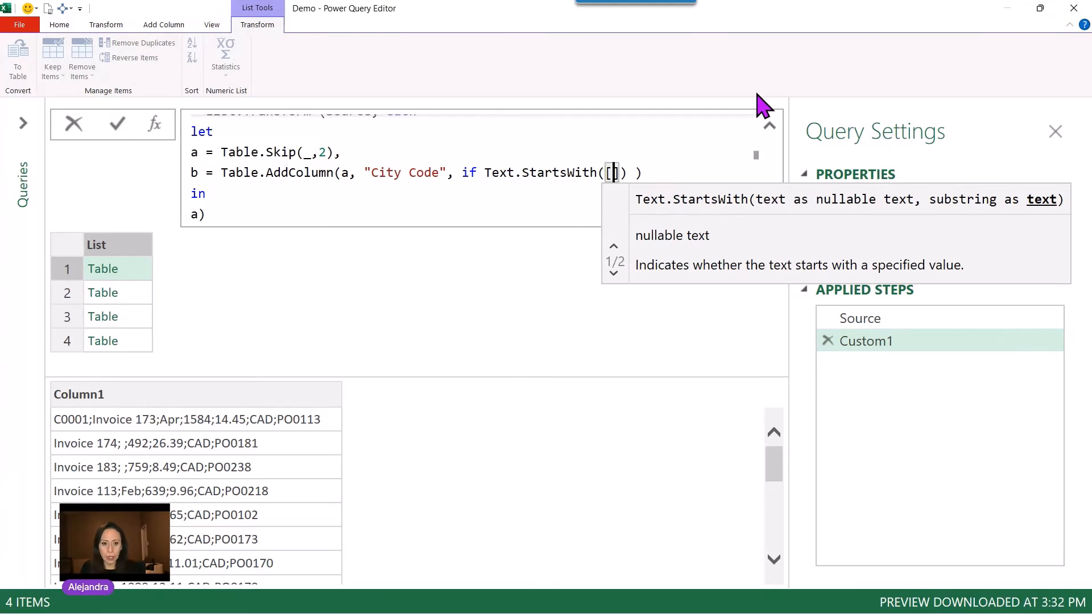
type("Column1")
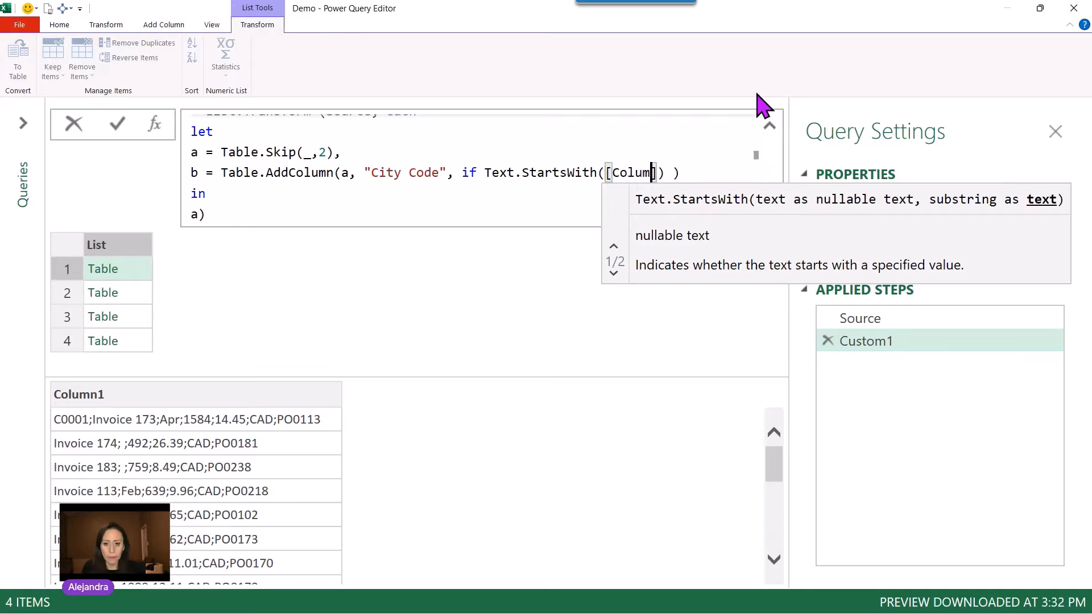
type("]")
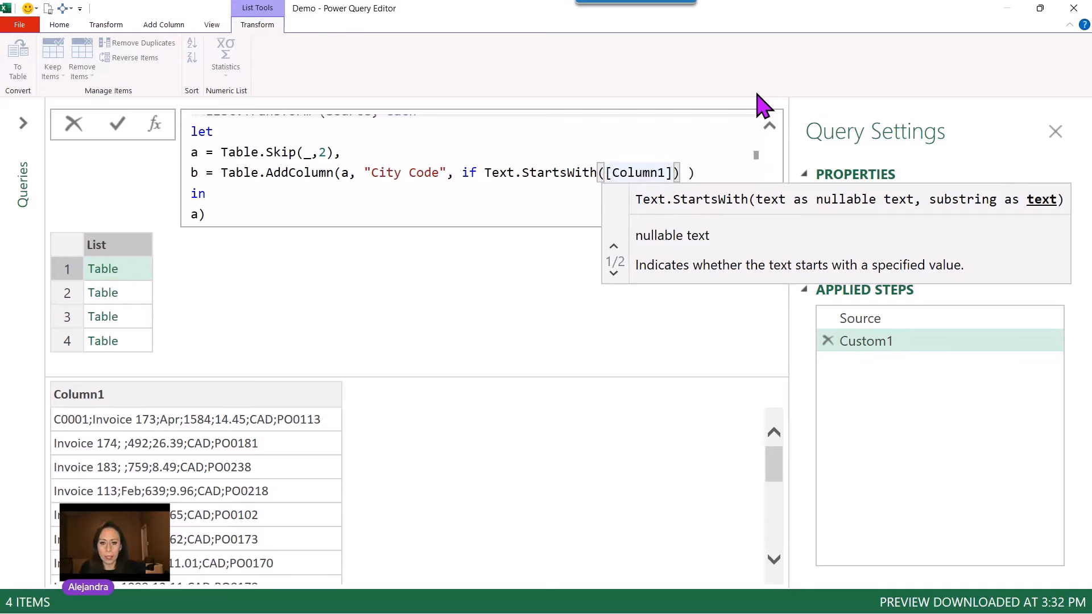
type(",")
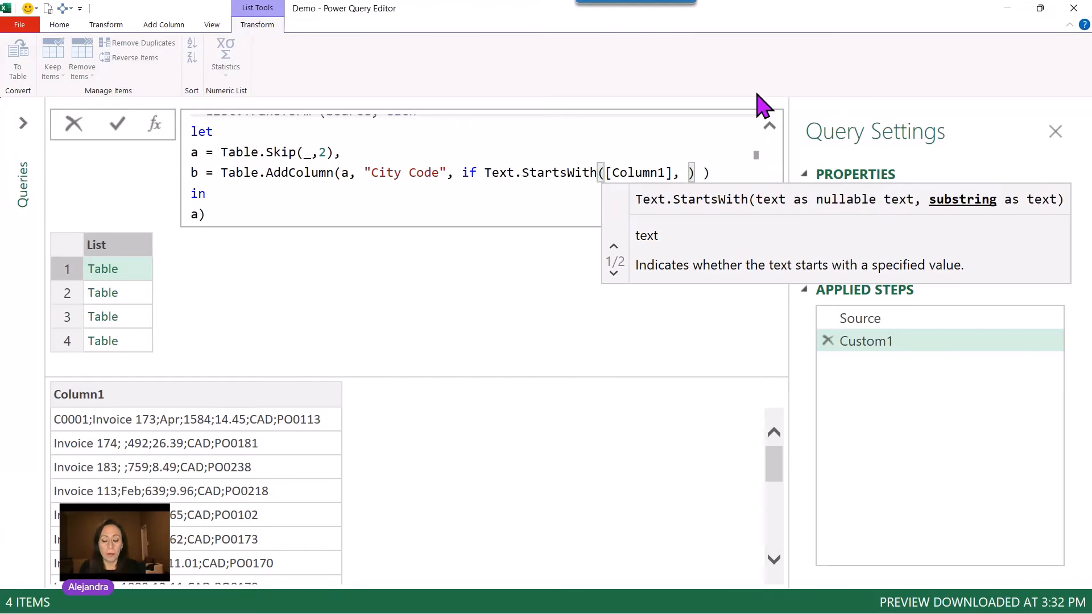
type(" \"")
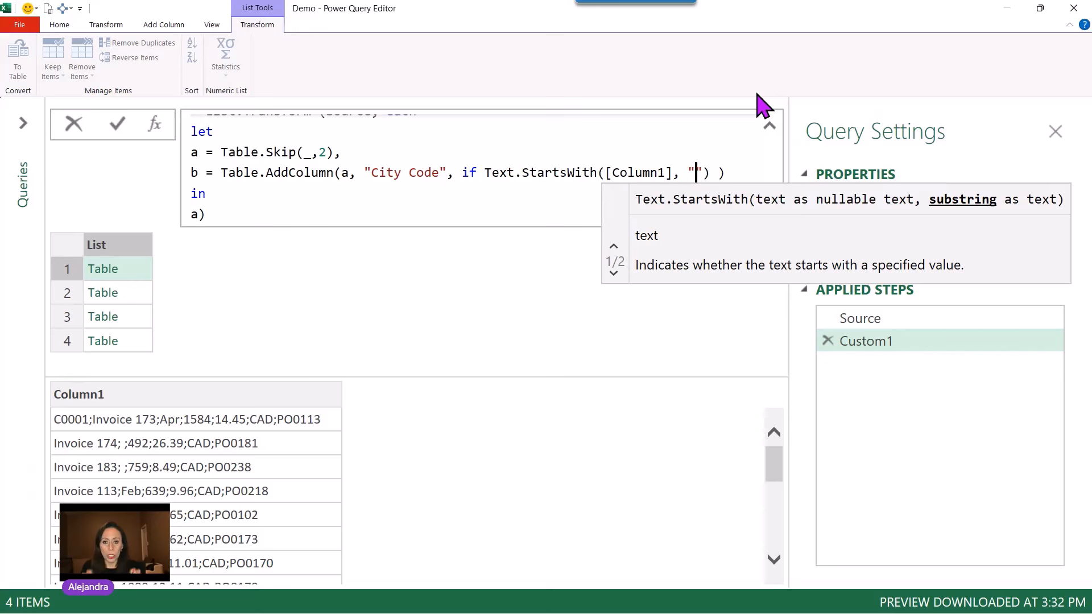
type("C")
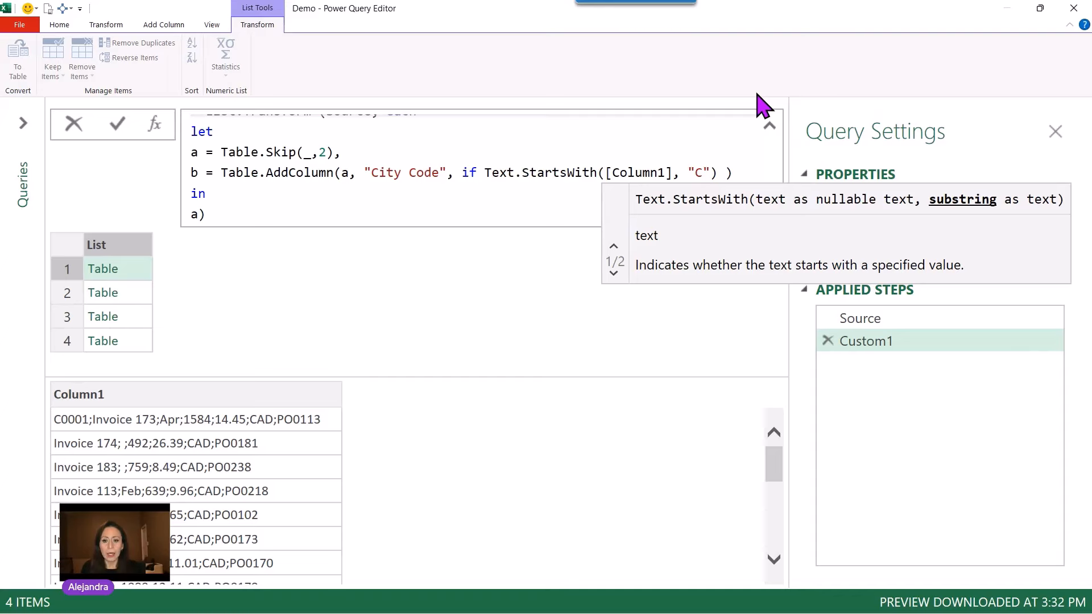
type("0")
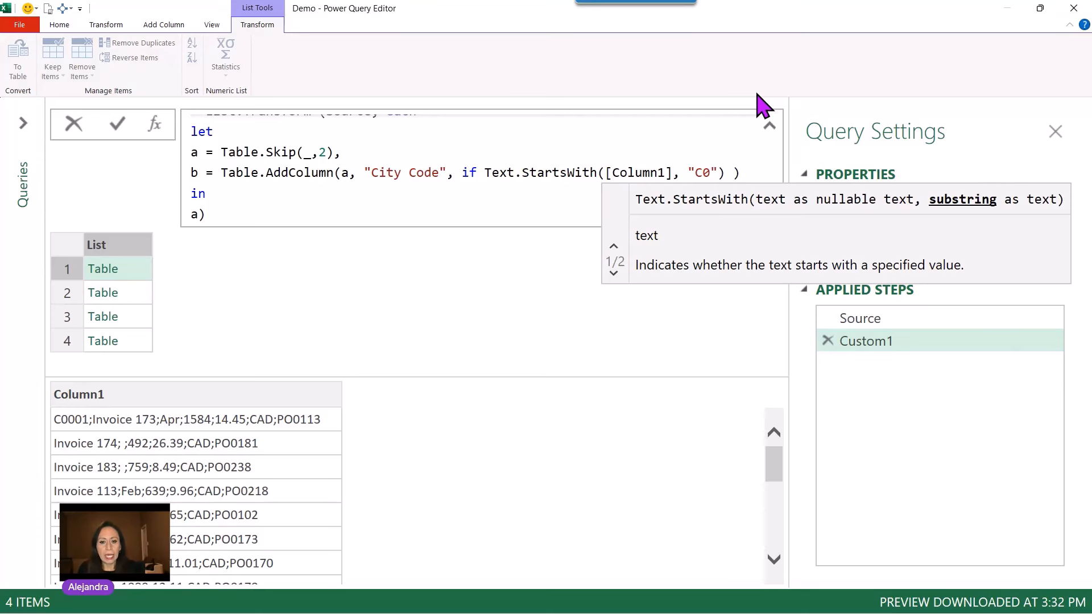
On a new line, add a then branch returning Text.BeforeDelimiter([Column1], ";").
key("Right")
key("Right")
key("Right")
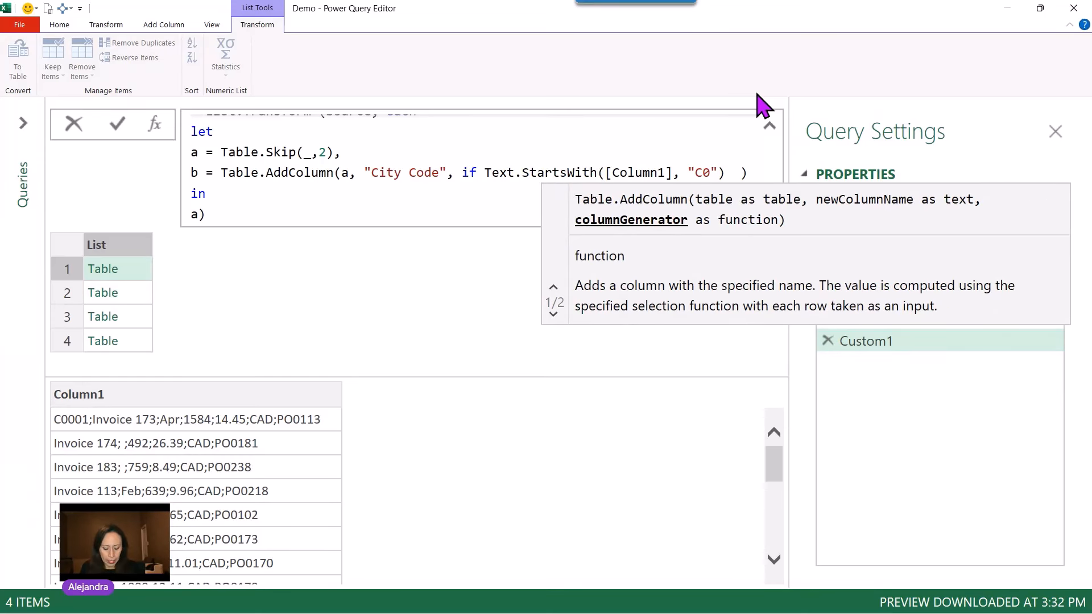
key("Return")
type("then")
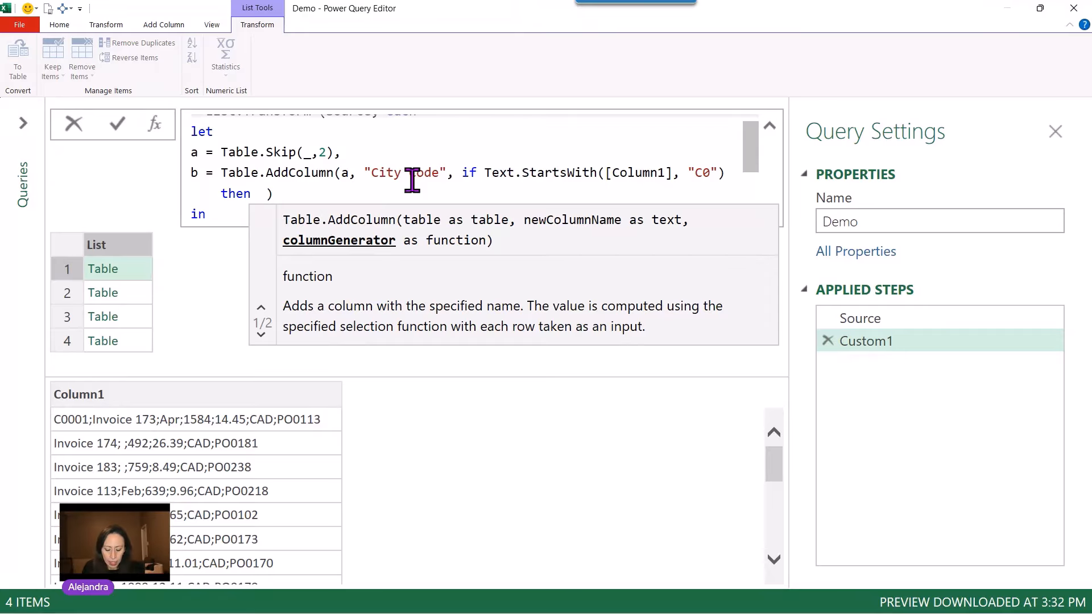
type("texb")
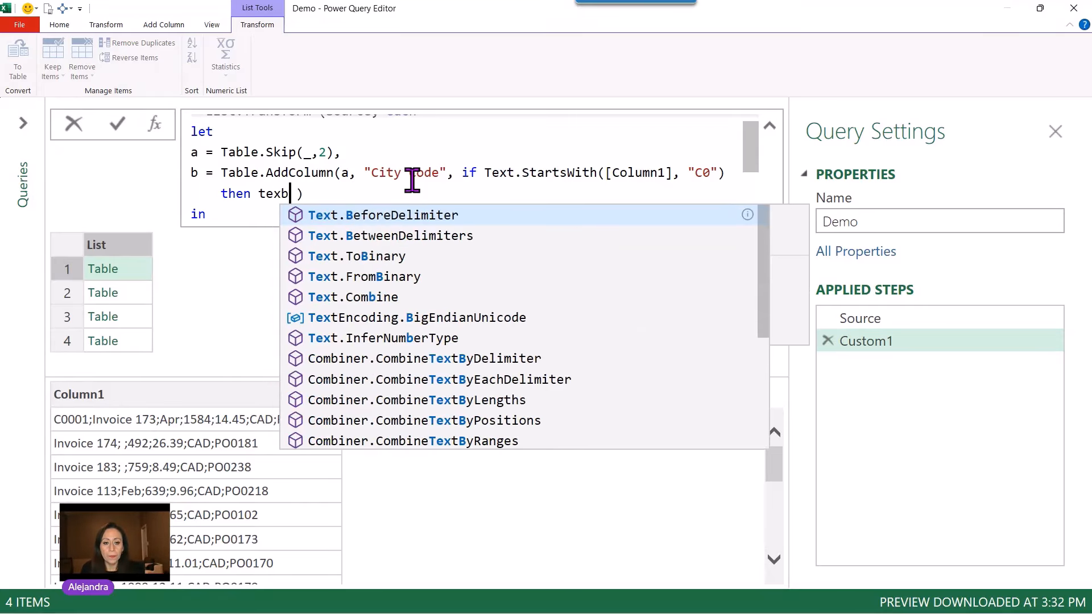
key("Tab")
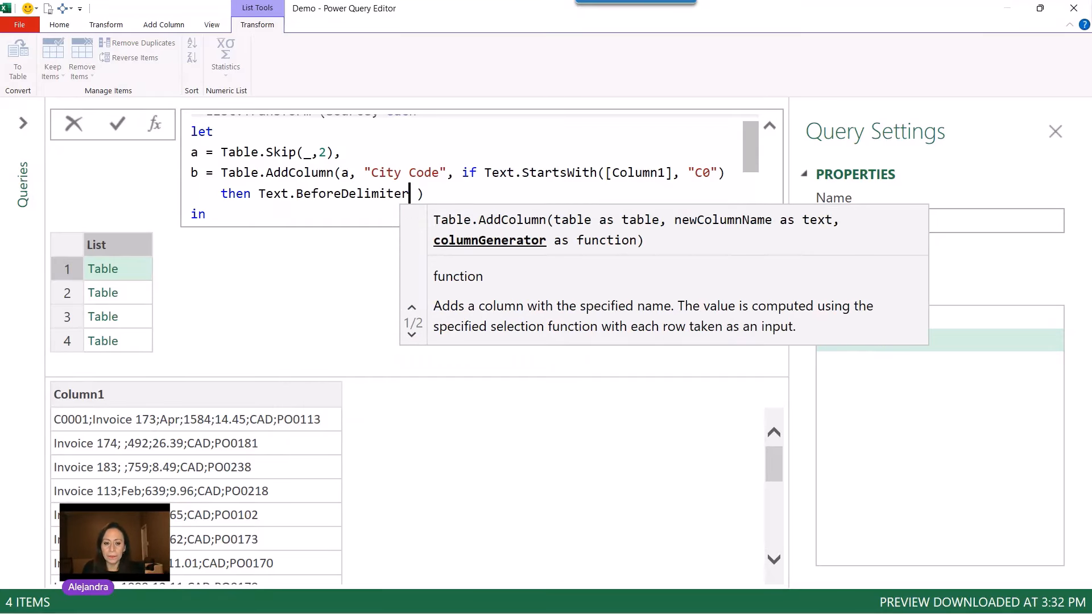
type("(")
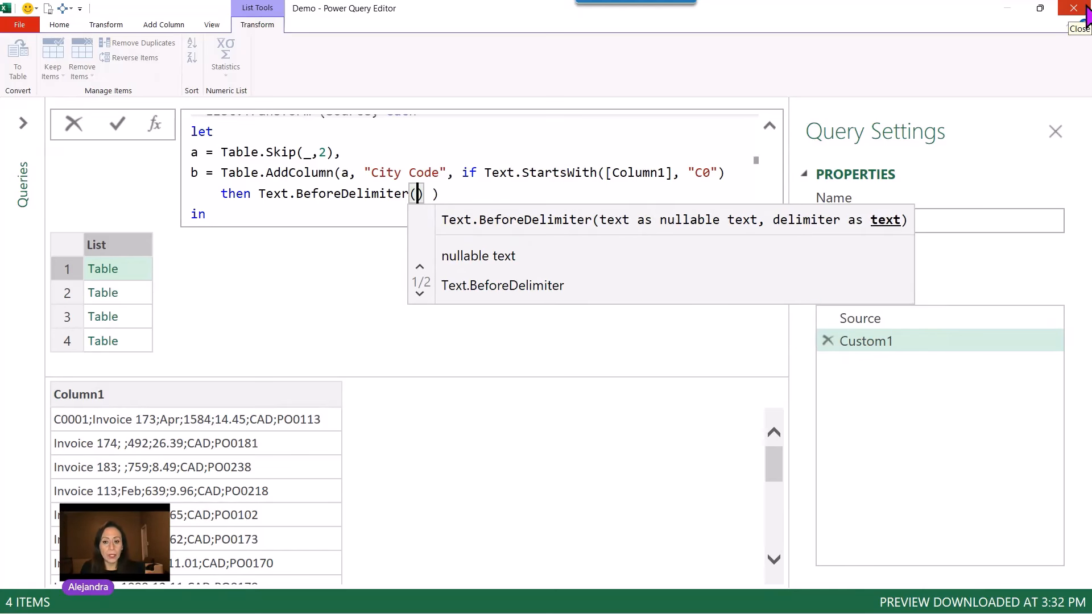
type("[Colum")
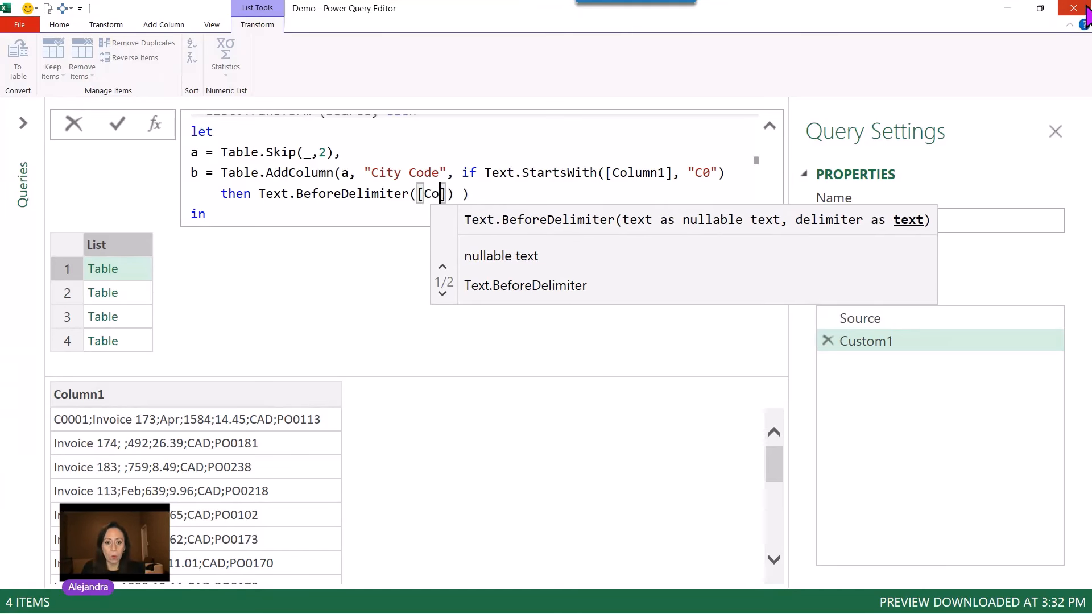
type("n1]")
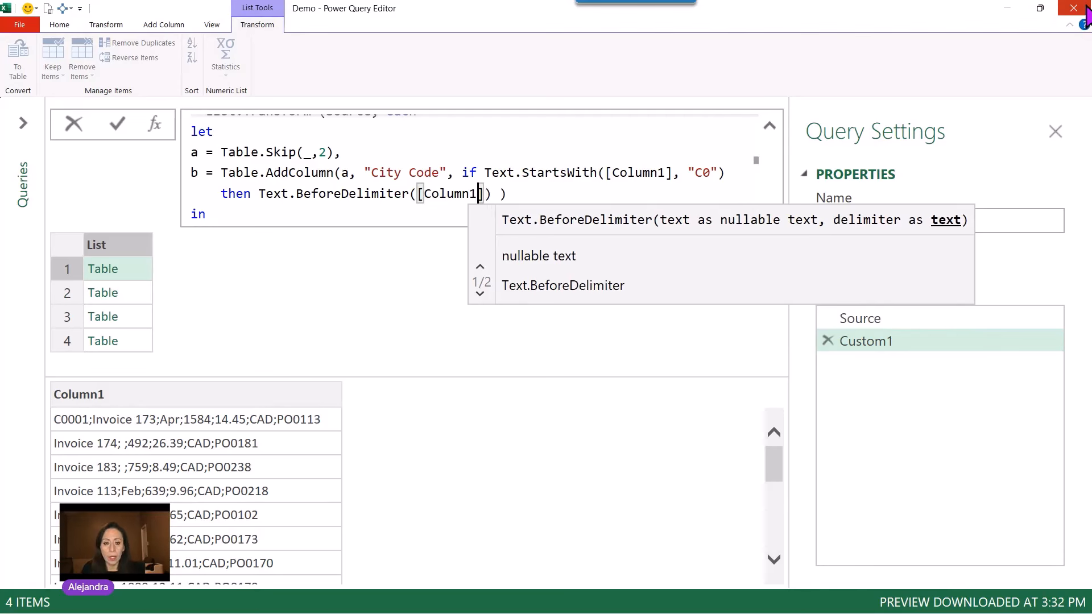
type(",")
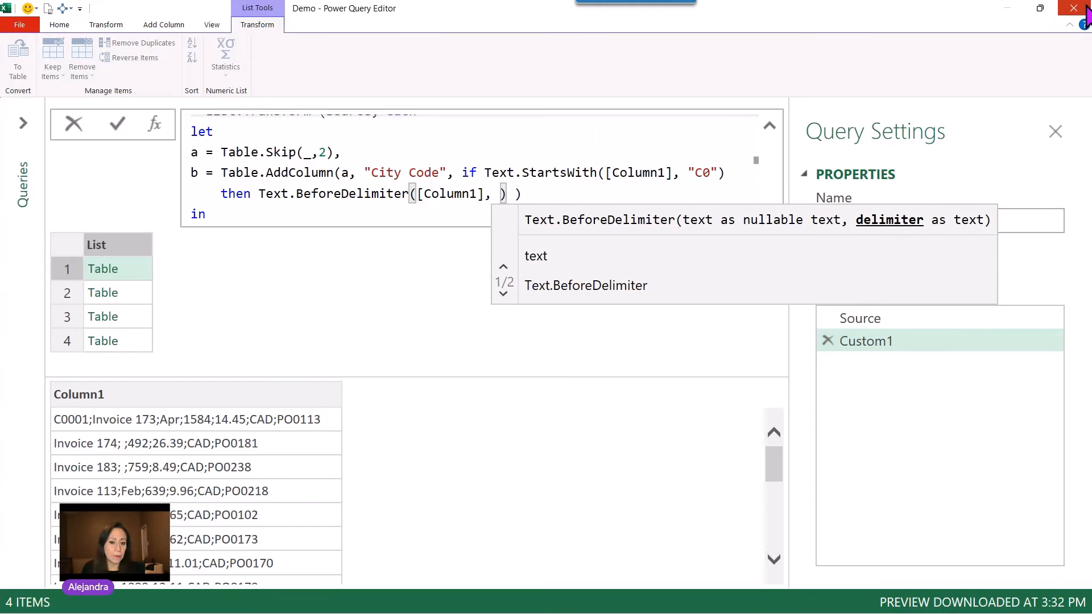
key("Left")
type("\"")
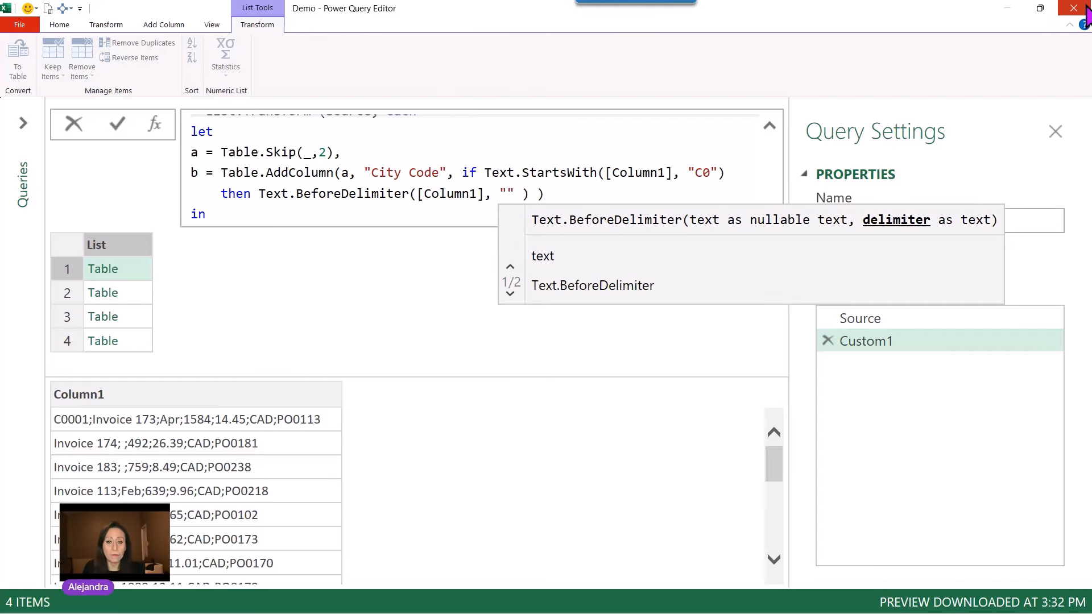
type(";\"")
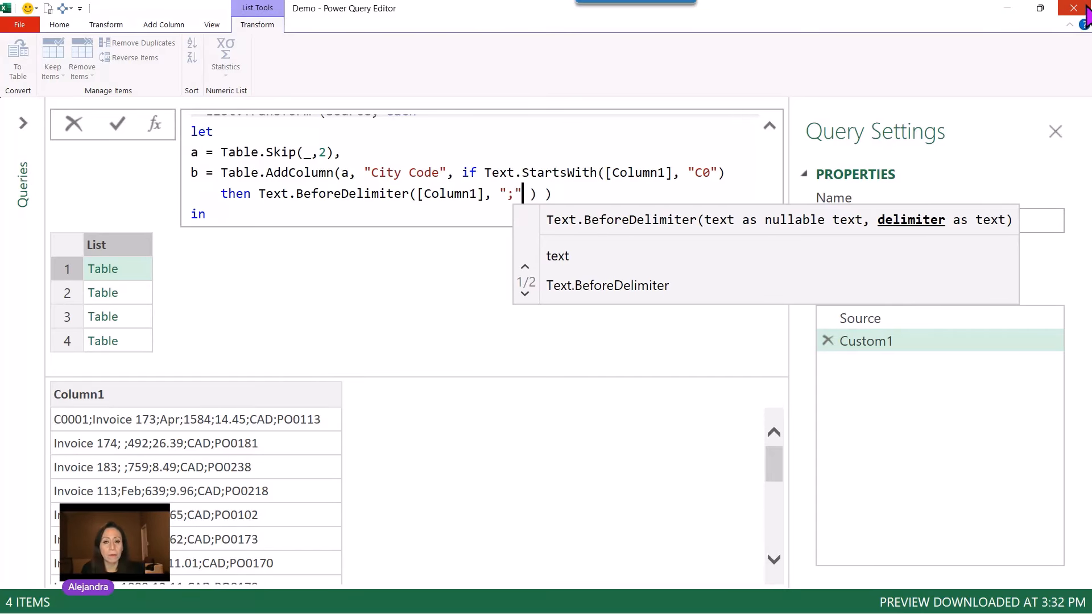
key("Right")
key("Right")
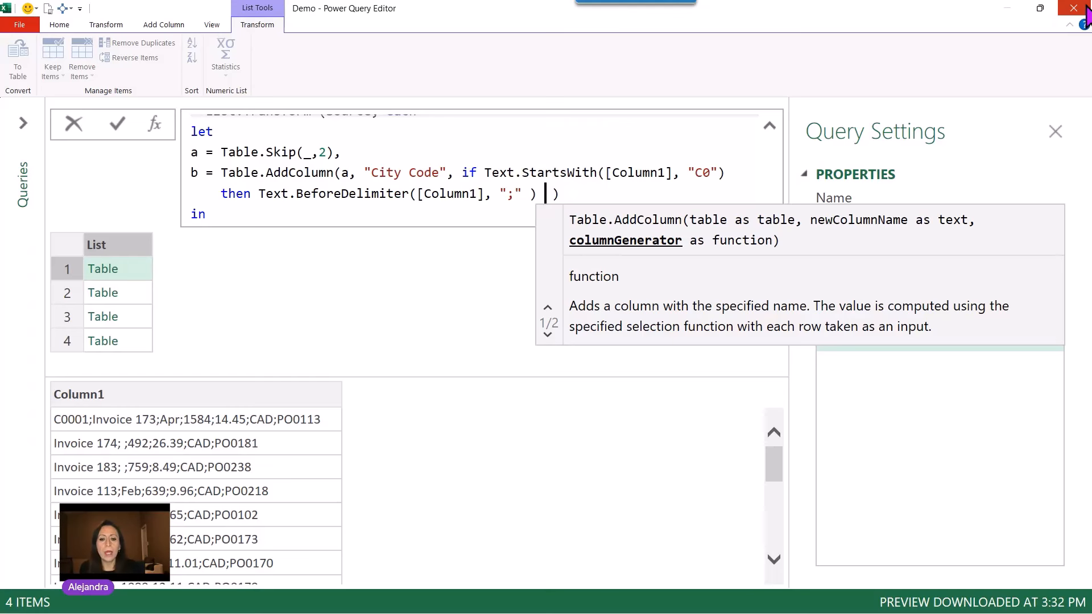
Complete the conditional with an else branch returning null.
type("els")
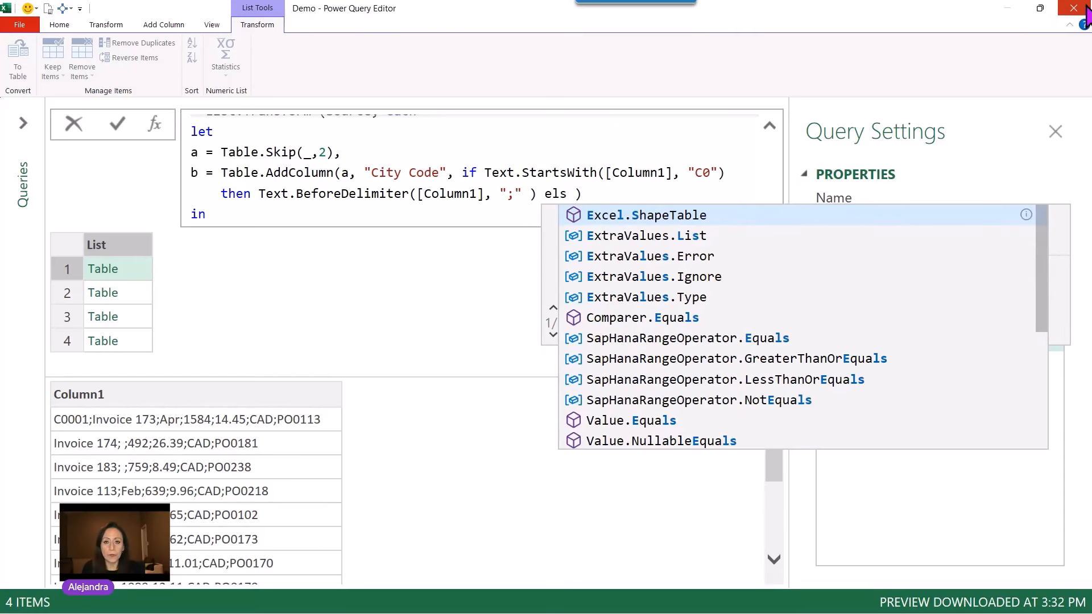
type("e")
key("BackSpace")
key("BackSpace")
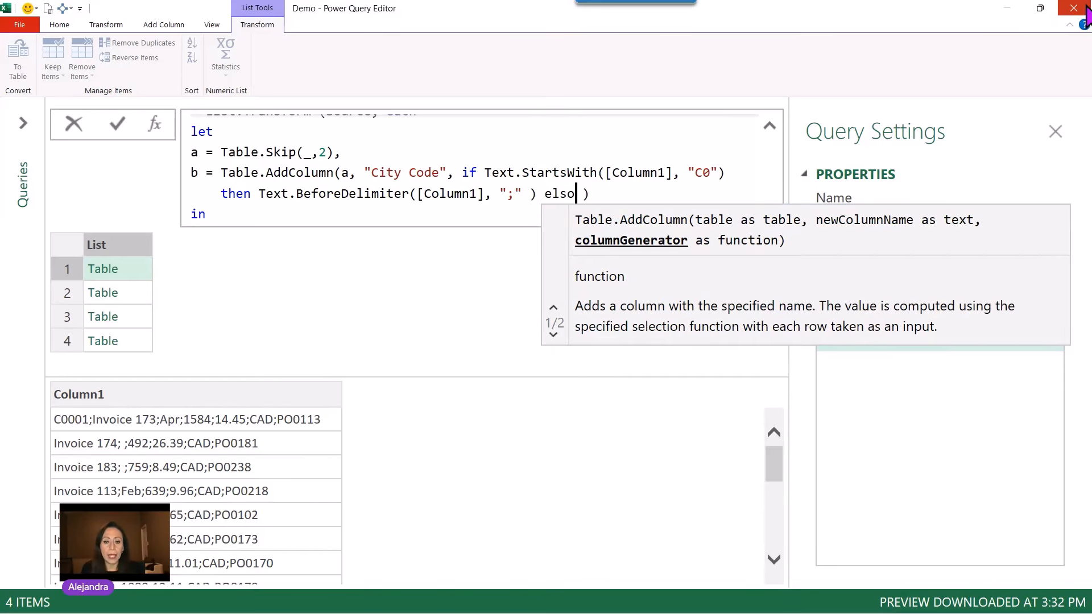
type("e ")
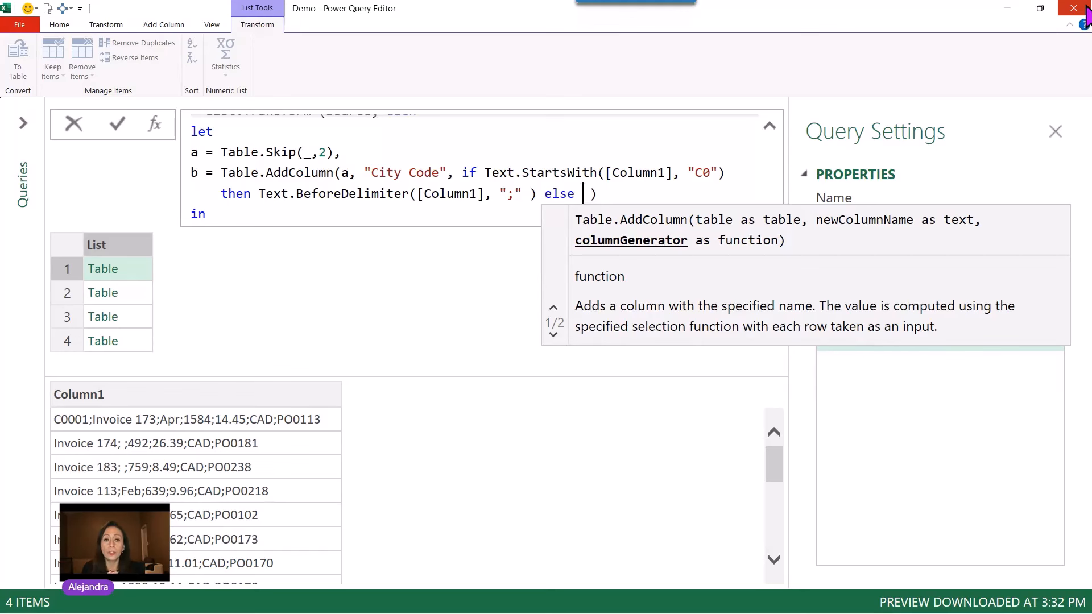
type("null")
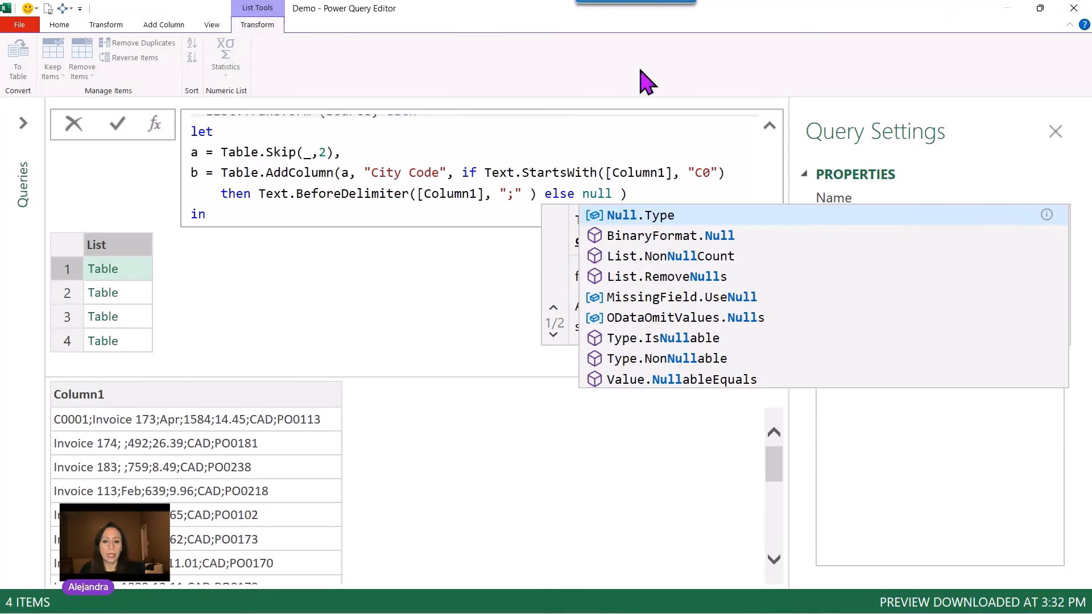
Change the expression after in to return step b, apply the formula, and preview the first table's result.
scroll(342, 157, "down", 1)
left_click(195, 178)
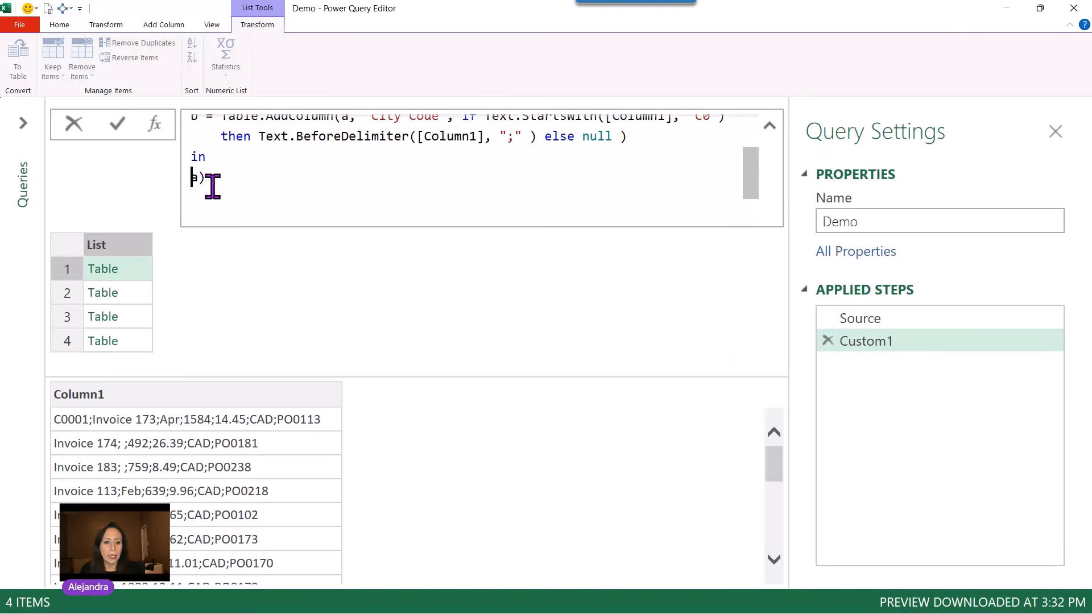
key("Delete")
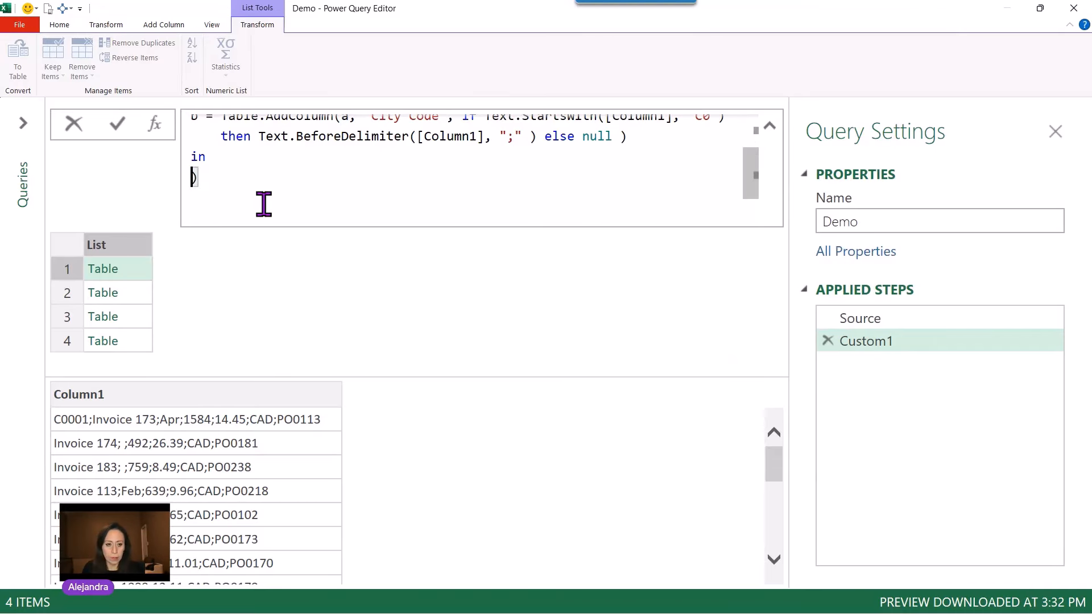
type("b")
key("Right")
key("Return")
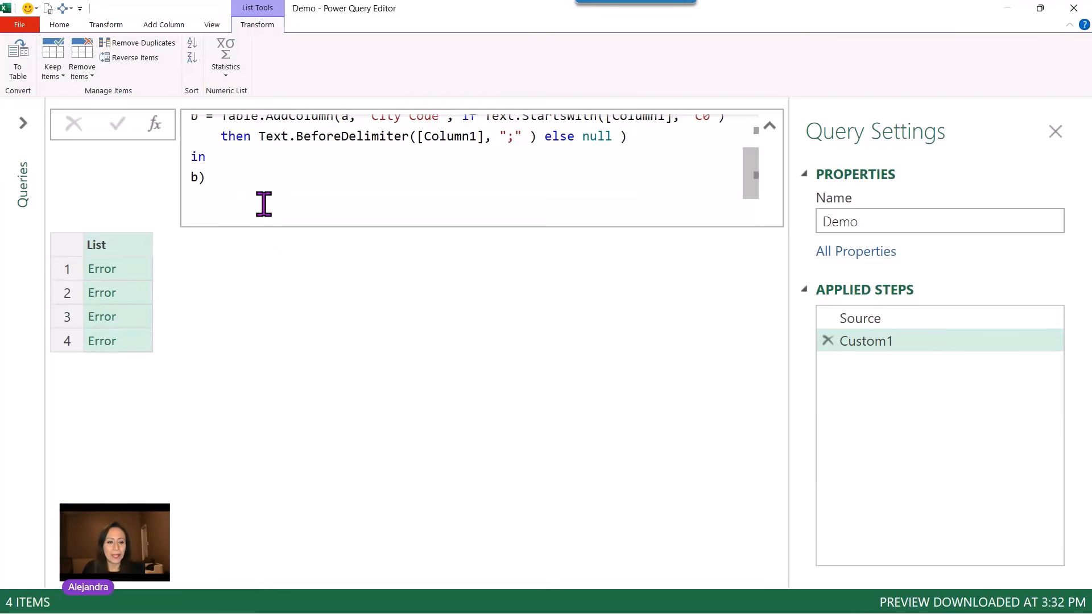
left_click(145, 275)
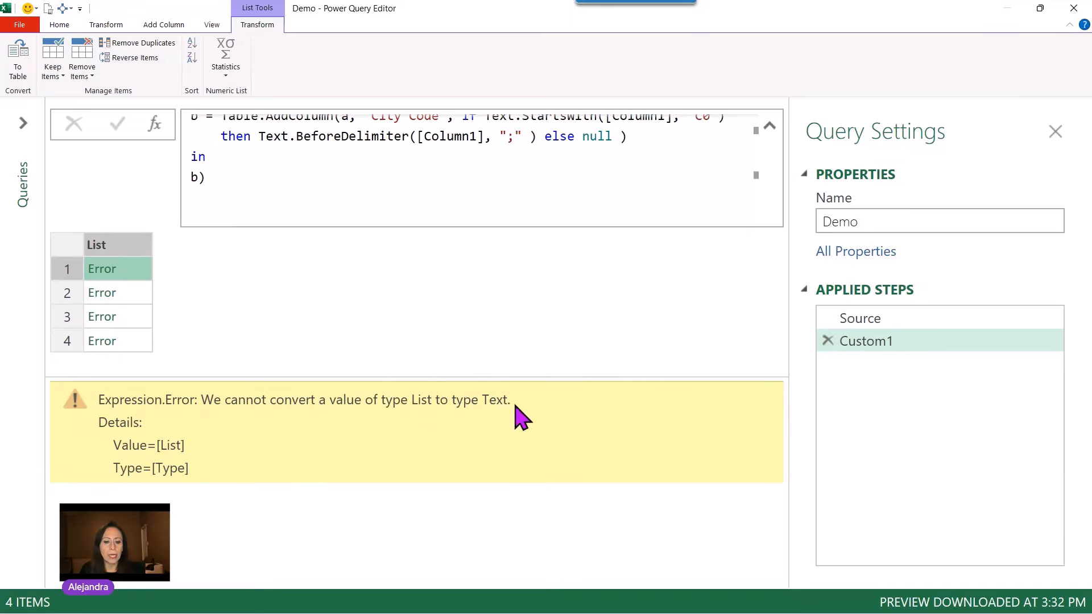
Insert the keyword each before the if condition in the Table.AddColumn call and apply the formula.
scroll(592, 190, "up", 3)
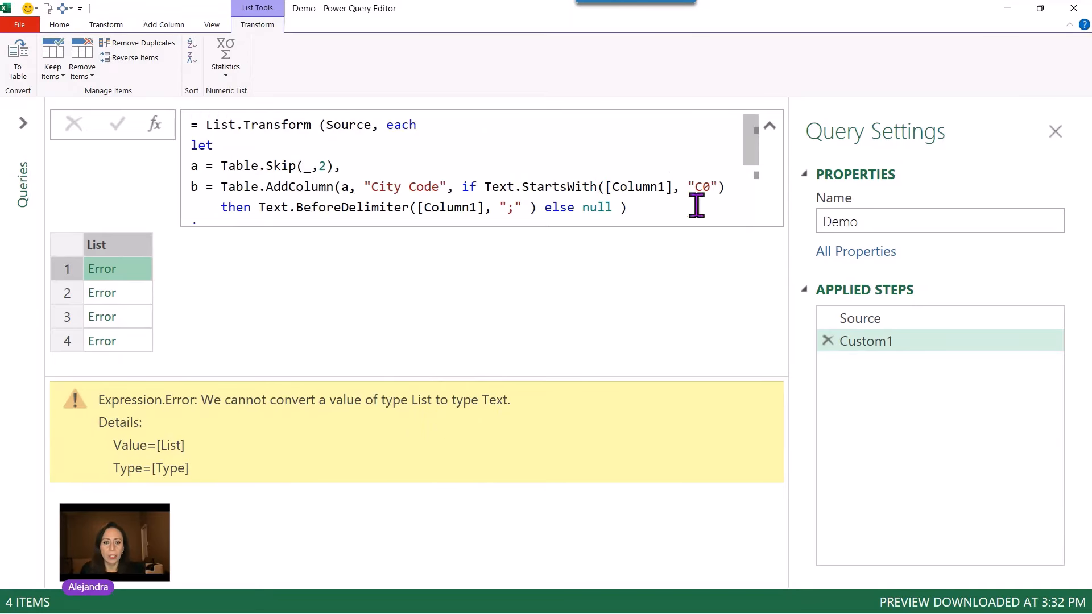
left_click(453, 186)
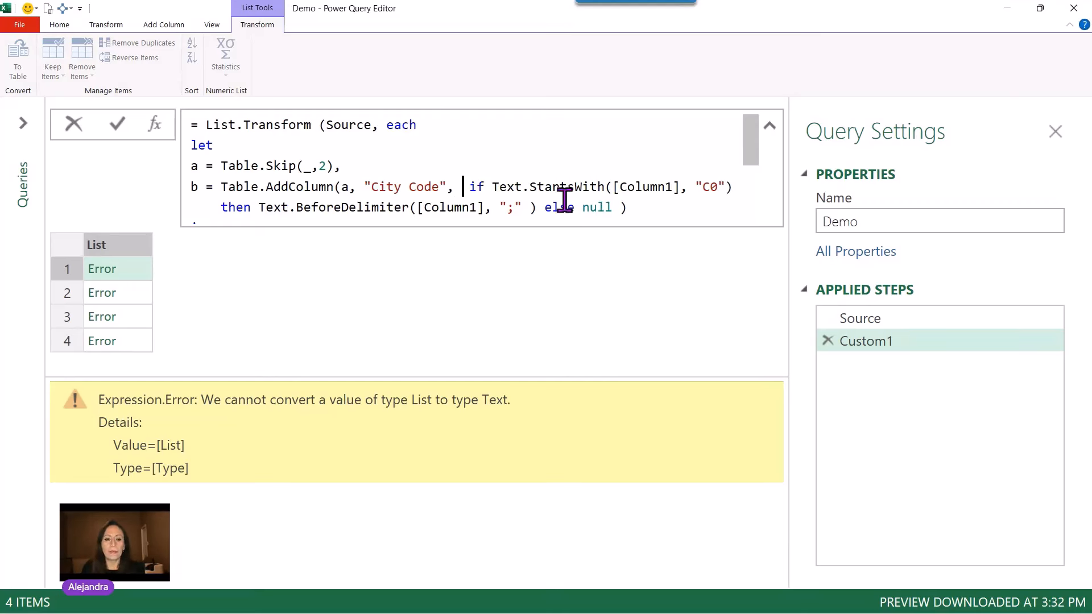
left_click(295, 189)
mouse_move(295, 188)
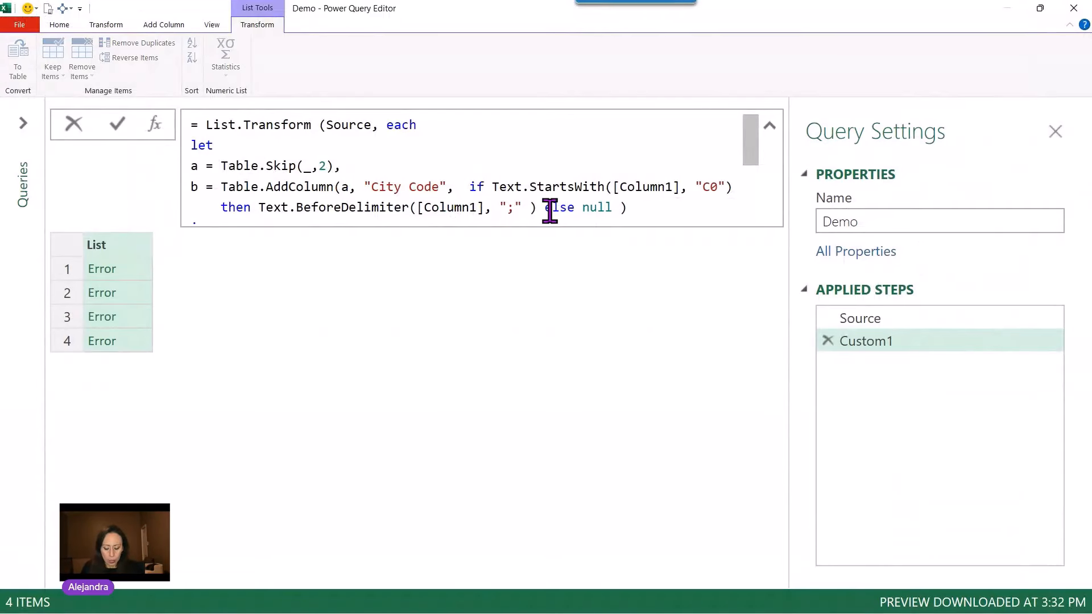
type("eac")
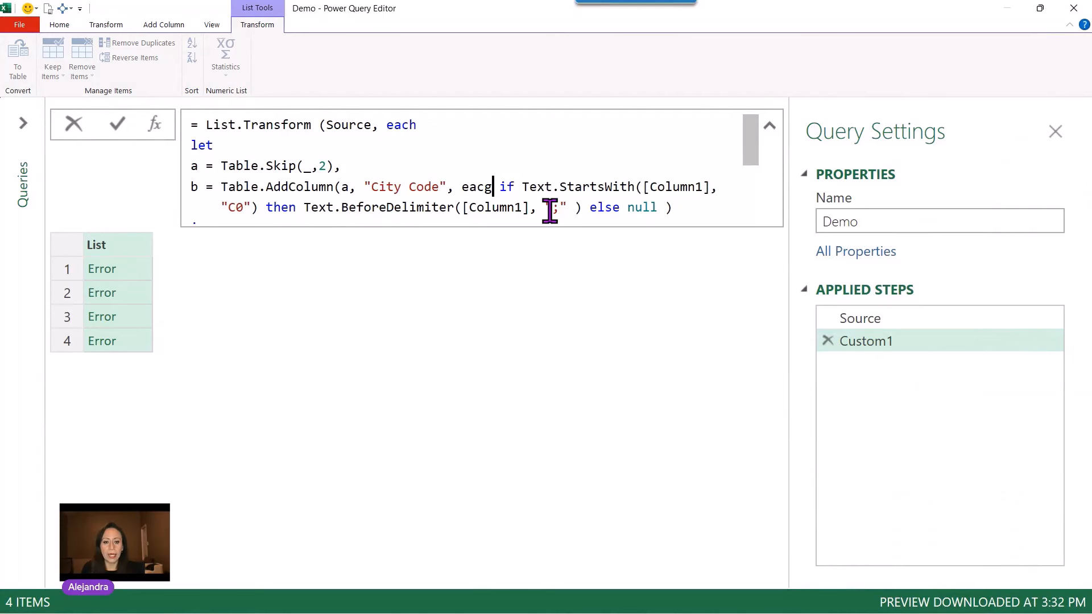
type("h")
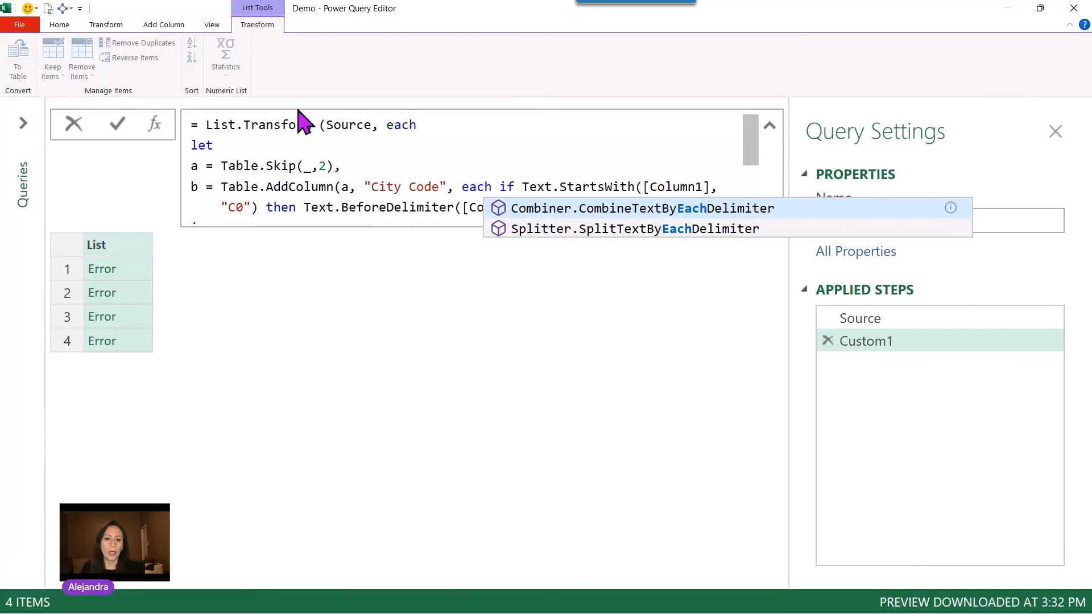
left_click(121, 129)
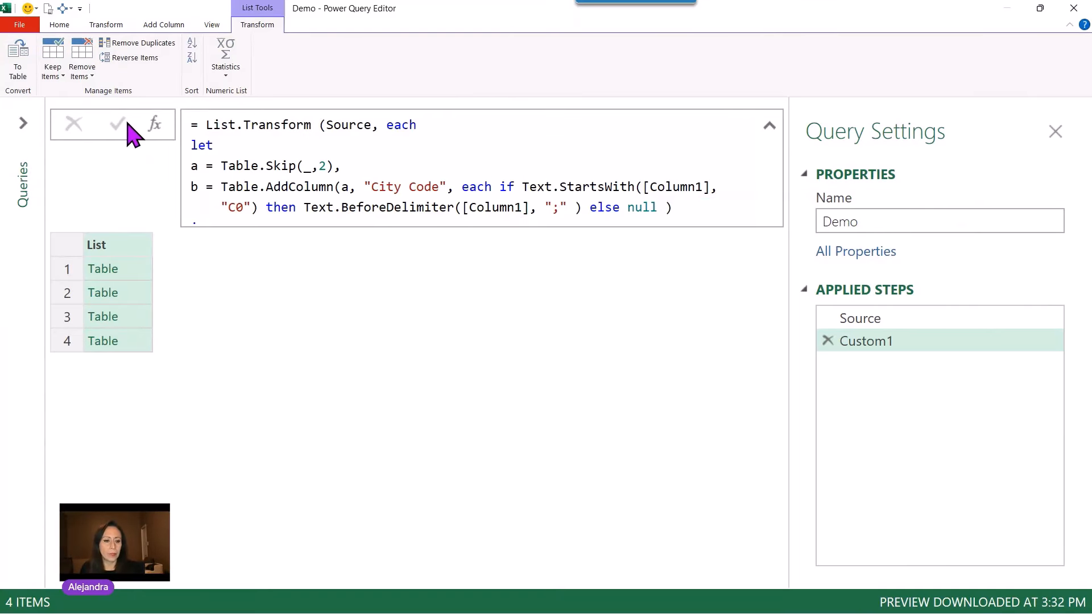
Preview the first and second tables to check the City Code column values.
left_click(132, 274)
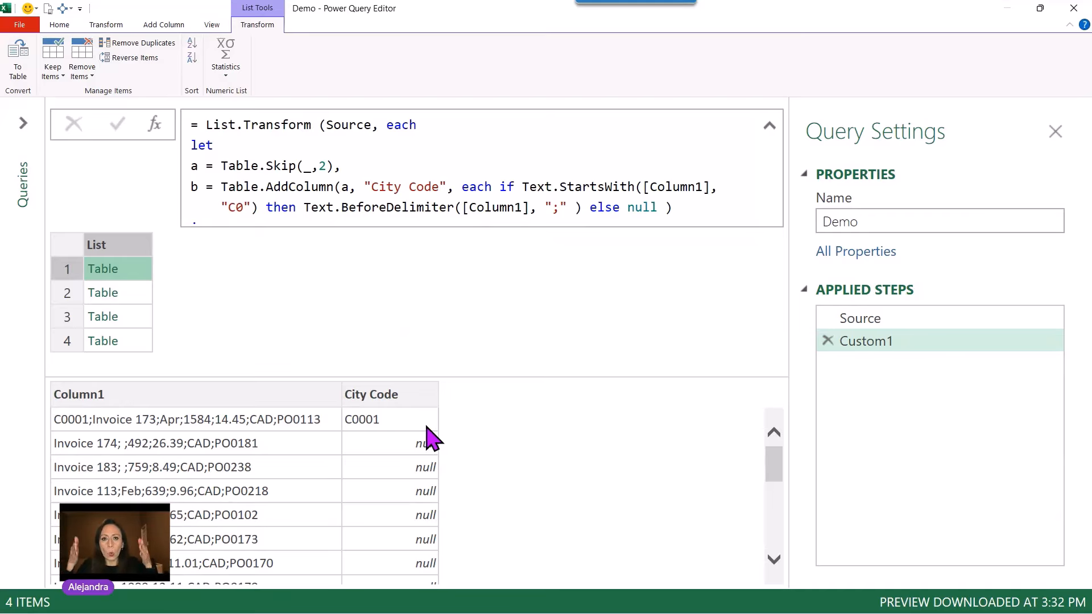
scroll(427, 441, "down", 1)
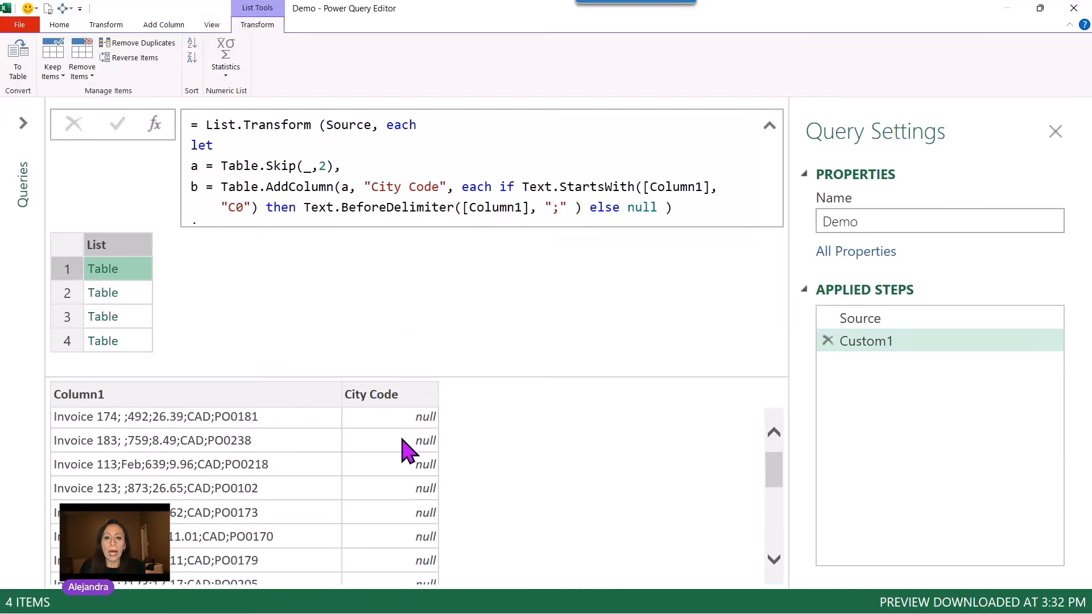
left_click(132, 294)
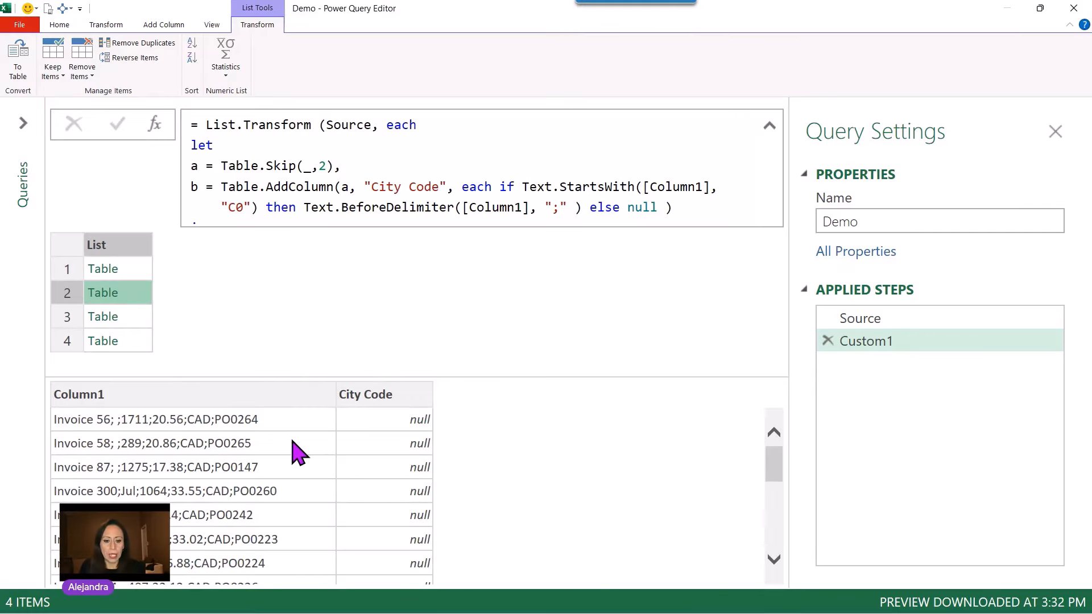
scroll(299, 452, "down", 1)
scroll(427, 457, "down", 4)
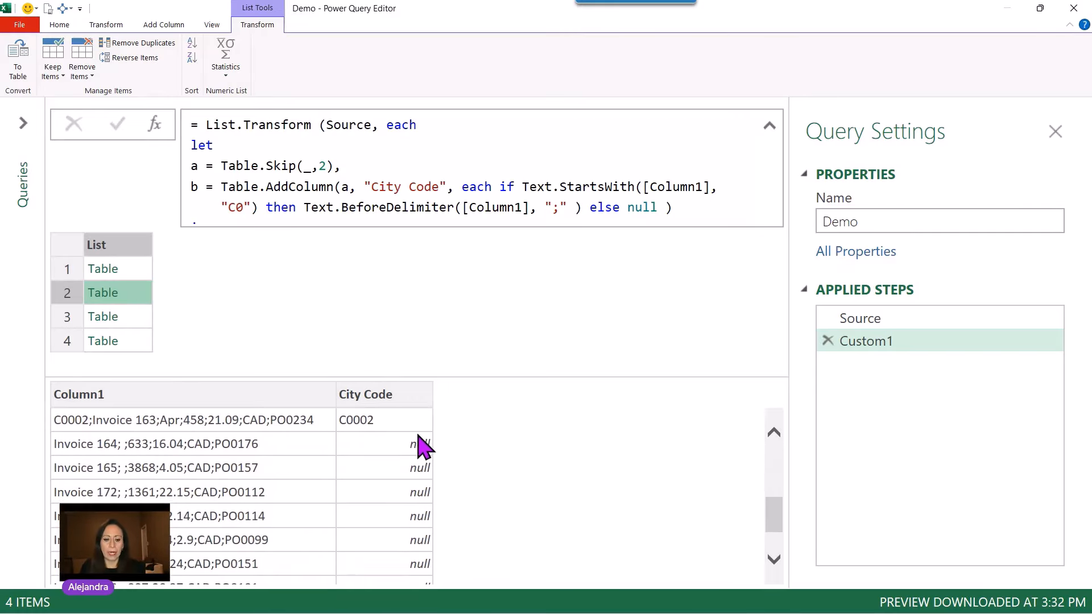